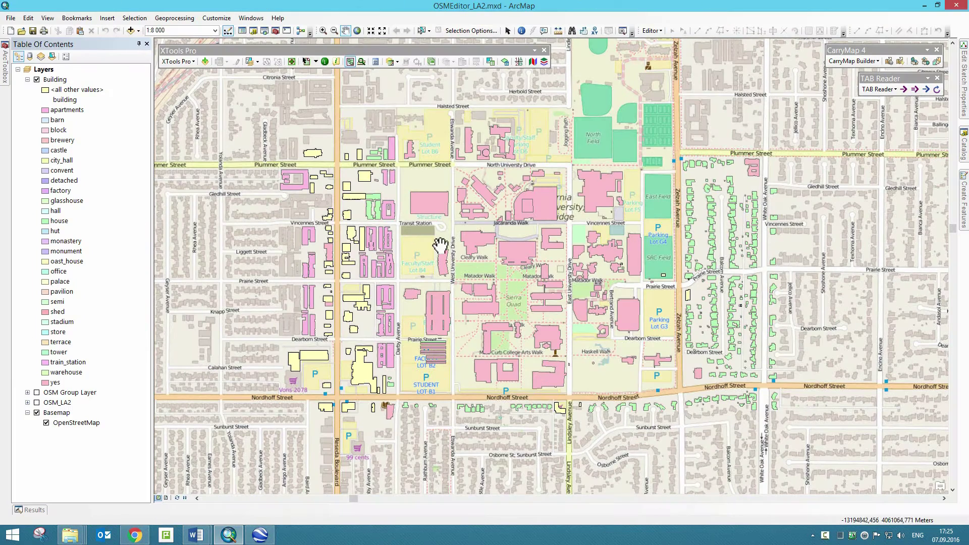
- Open the standard Layer To KML tool and expand its data content, extent and output image settings
mouse_move(7, 66)
double_click(71, 236)
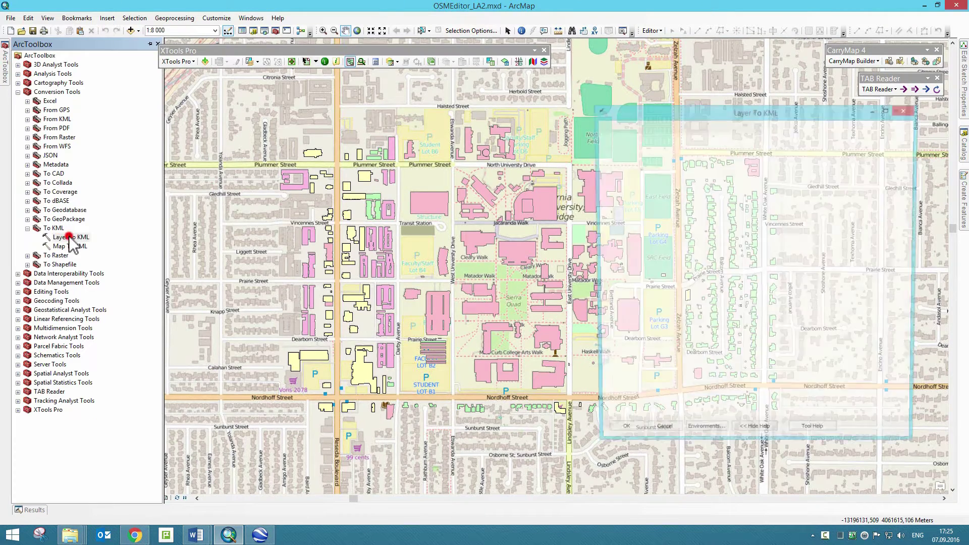
click(601, 209)
click(601, 237)
click(600, 324)
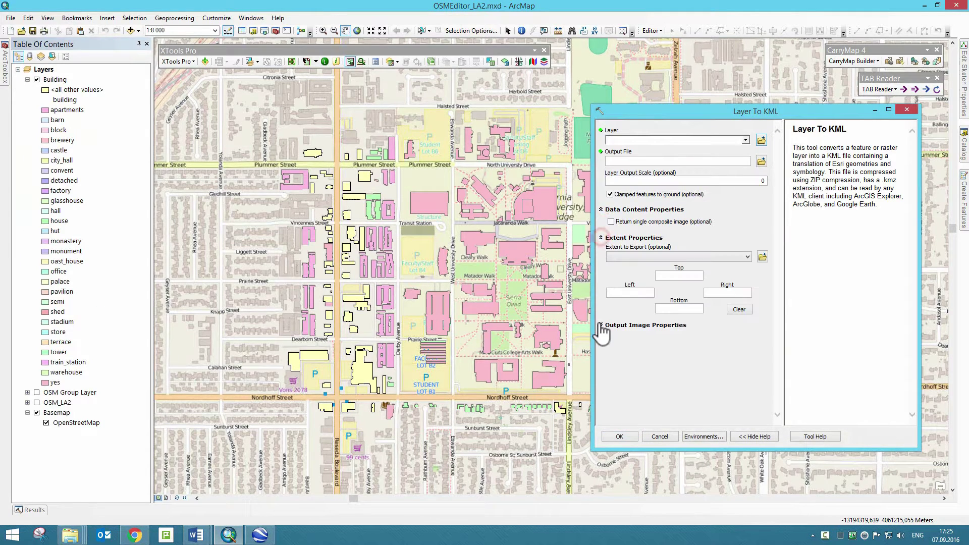
- Look over the XTools Pro KML export tool, then close it and Layer To KML
click(178, 62)
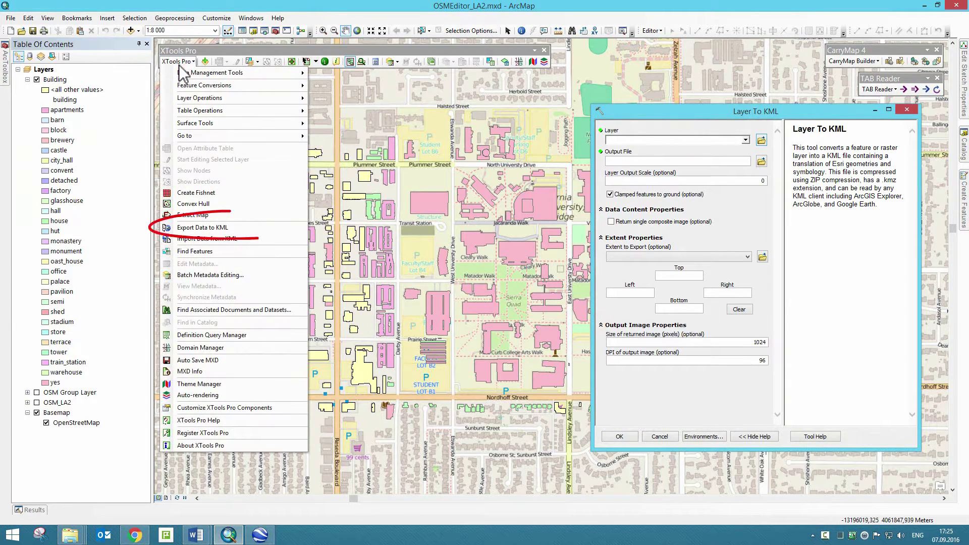
click(200, 228)
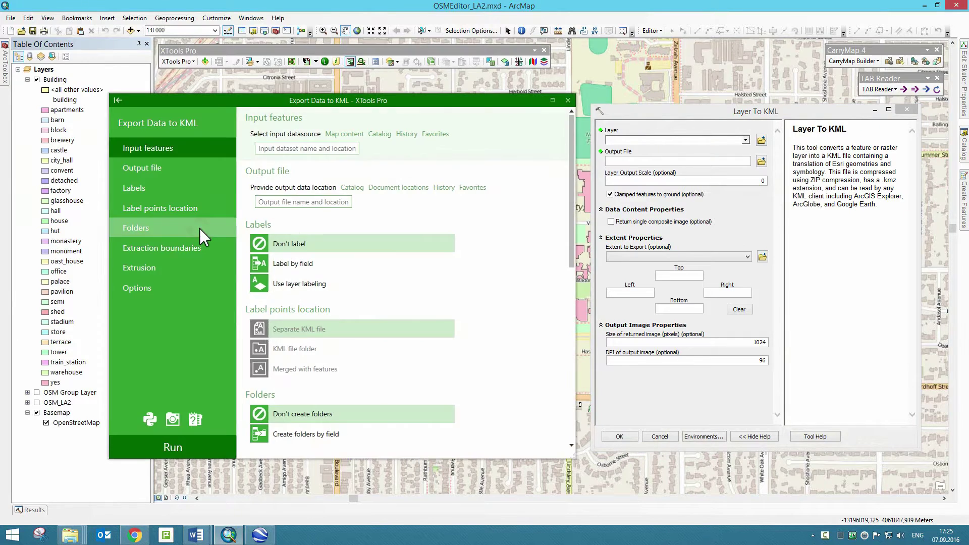
drag(570, 227, 571, 424)
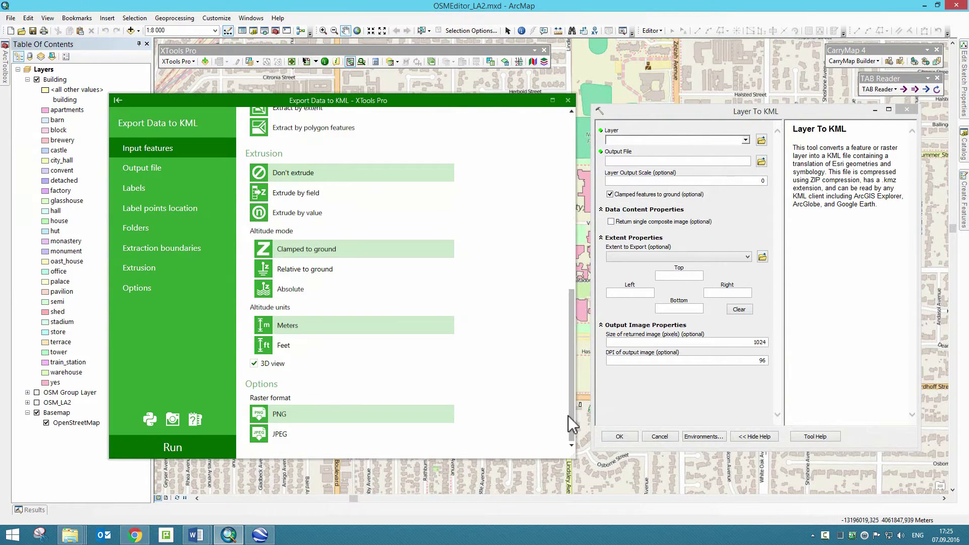
click(568, 100)
click(908, 111)
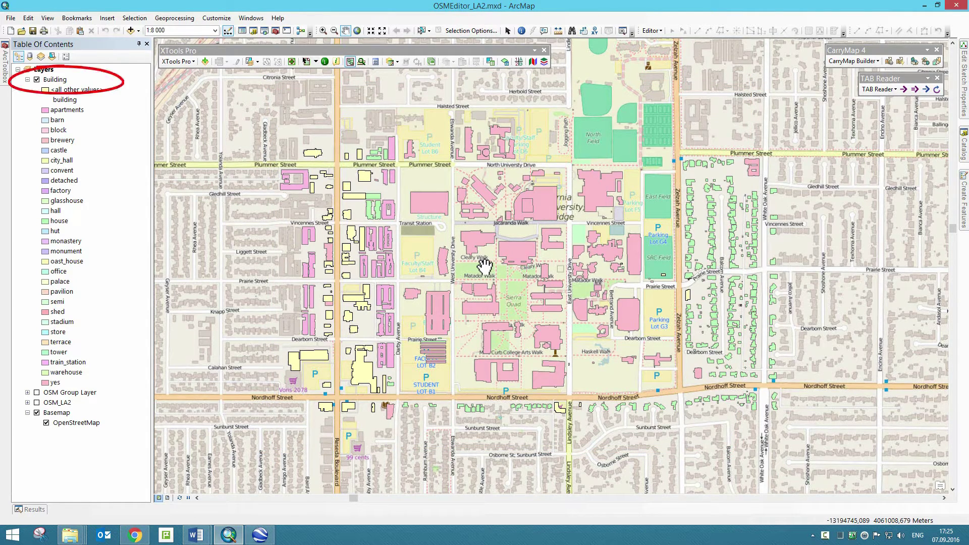
- Start an XTools Pro KML export of the selected Building layer and browse for its output location
click(55, 79)
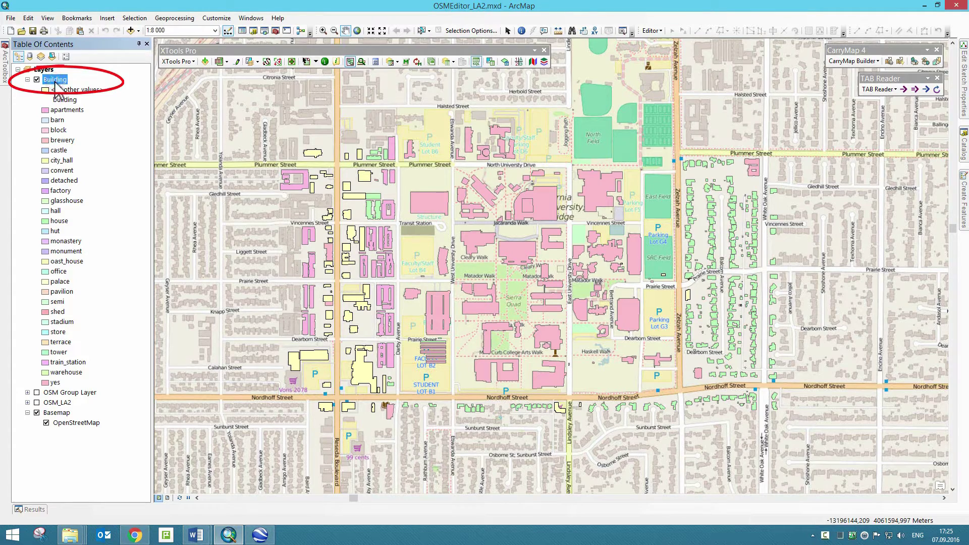
click(176, 61)
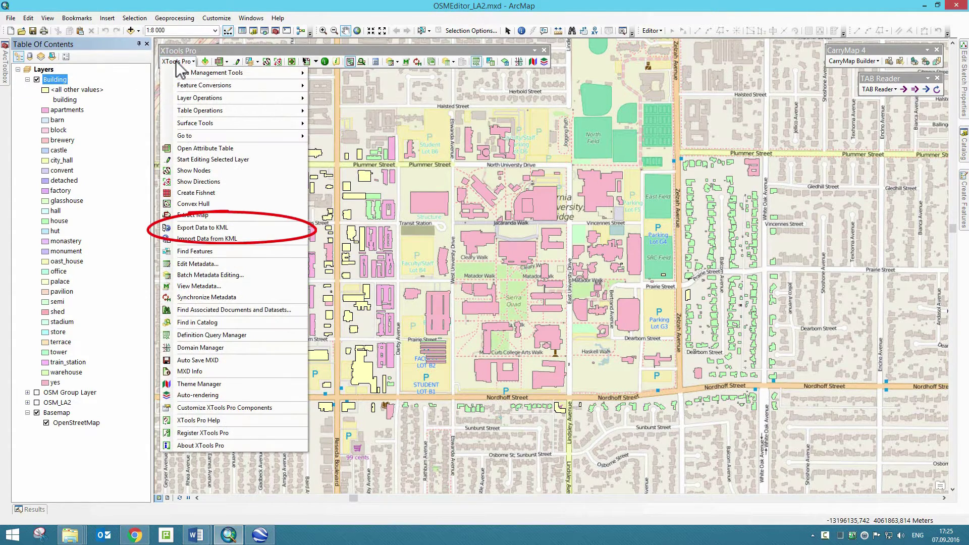
click(197, 227)
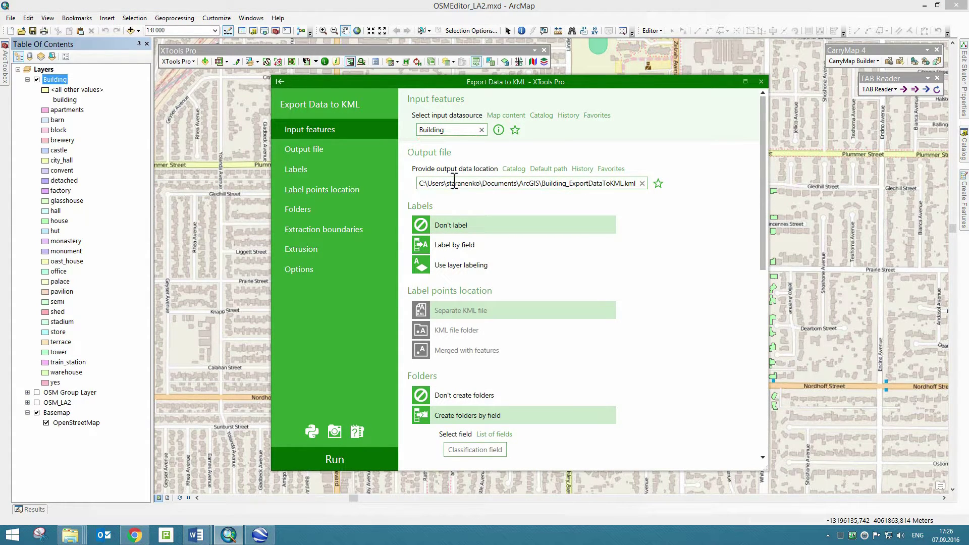
click(513, 170)
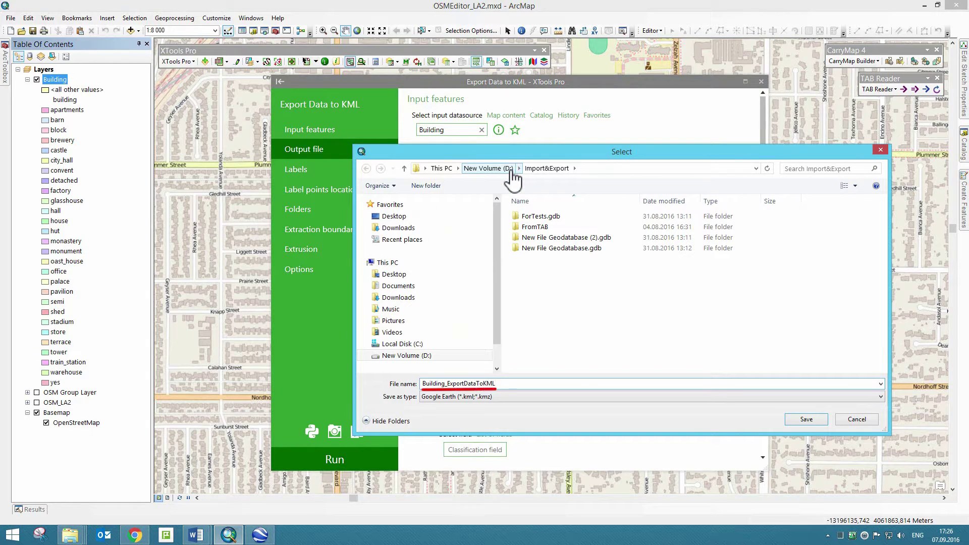
- Save the output as D:\Import&Export\Building_ExportDataToKML.kml and switch labeling to Label by field
click(795, 419)
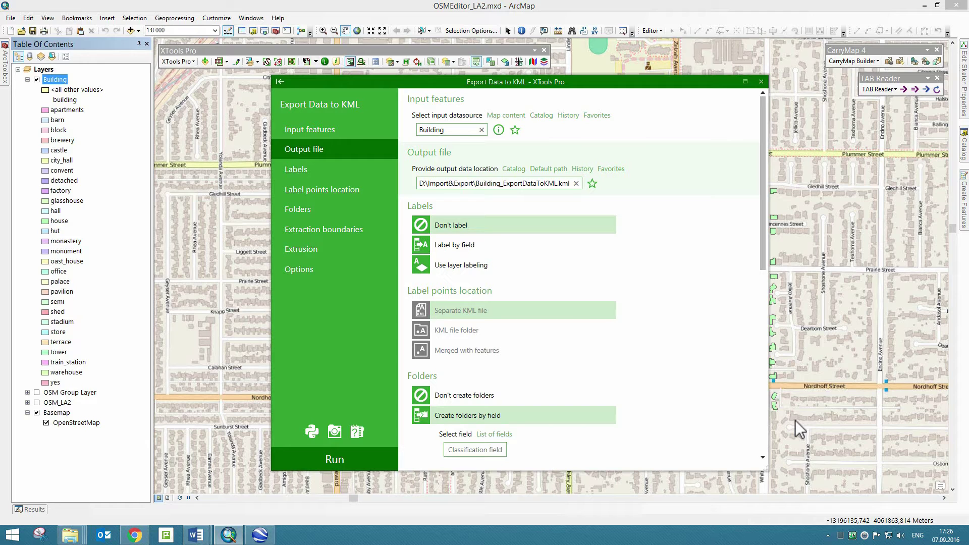
click(482, 246)
- Label the buildings with the osm_name field, with label points merged into the features
click(482, 264)
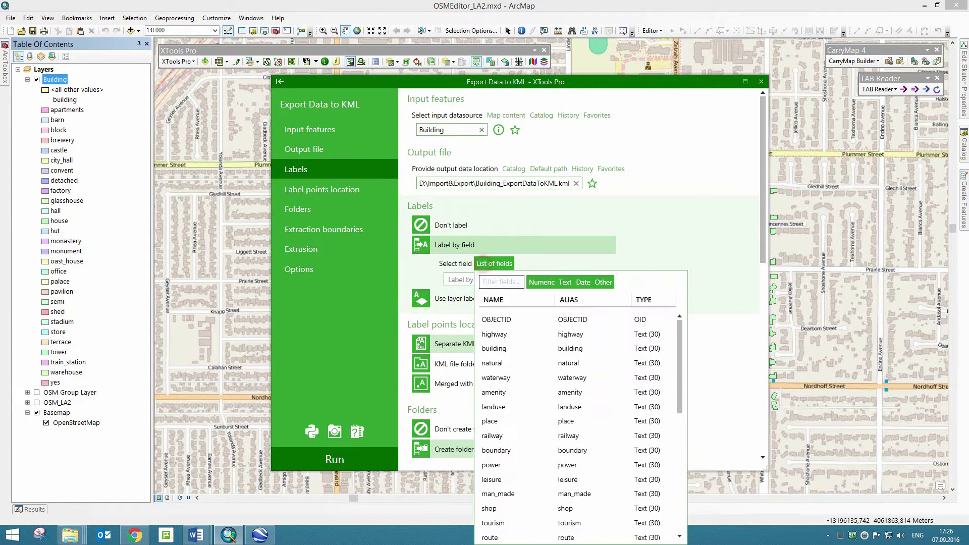
text(name)
click(496, 318)
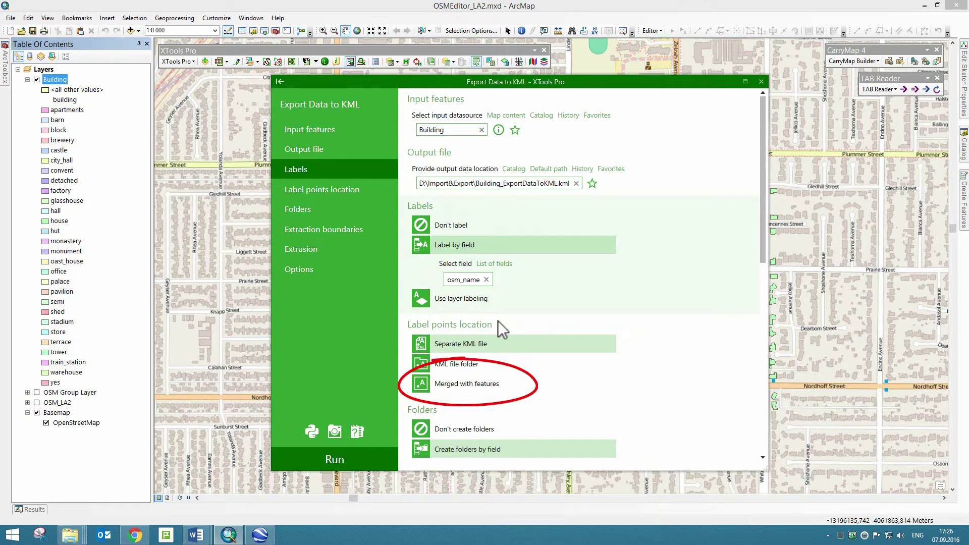
click(498, 380)
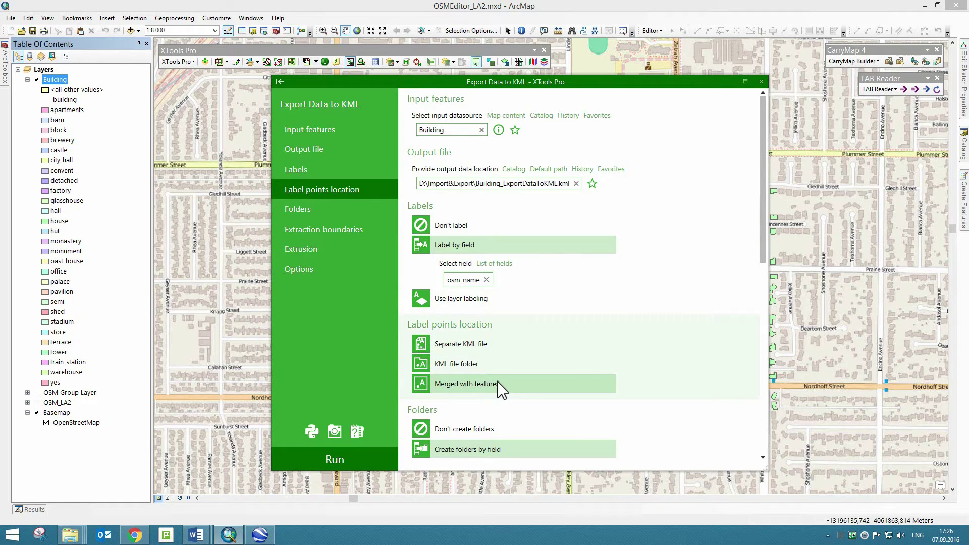
click(333, 212)
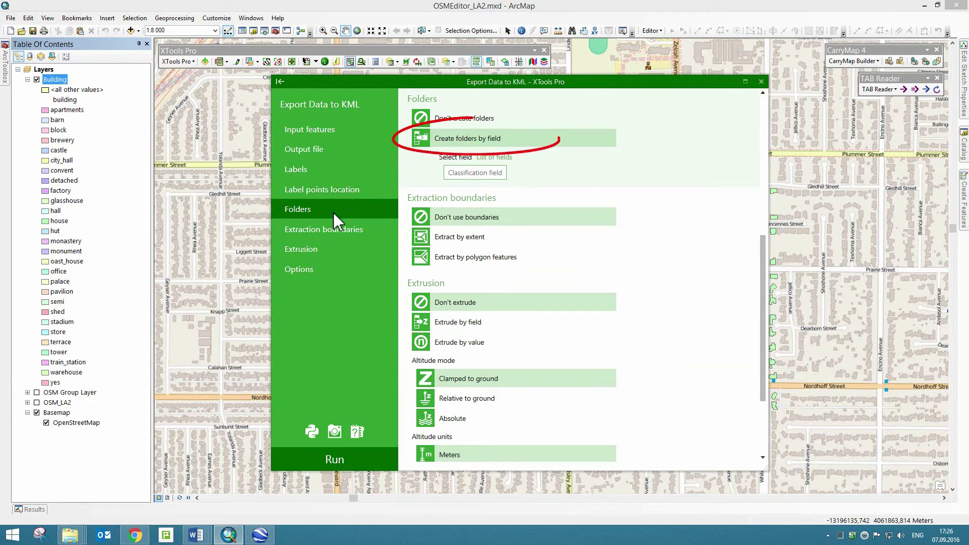
- Group the exported features into folders by the building field, with no extraction boundaries
click(496, 157)
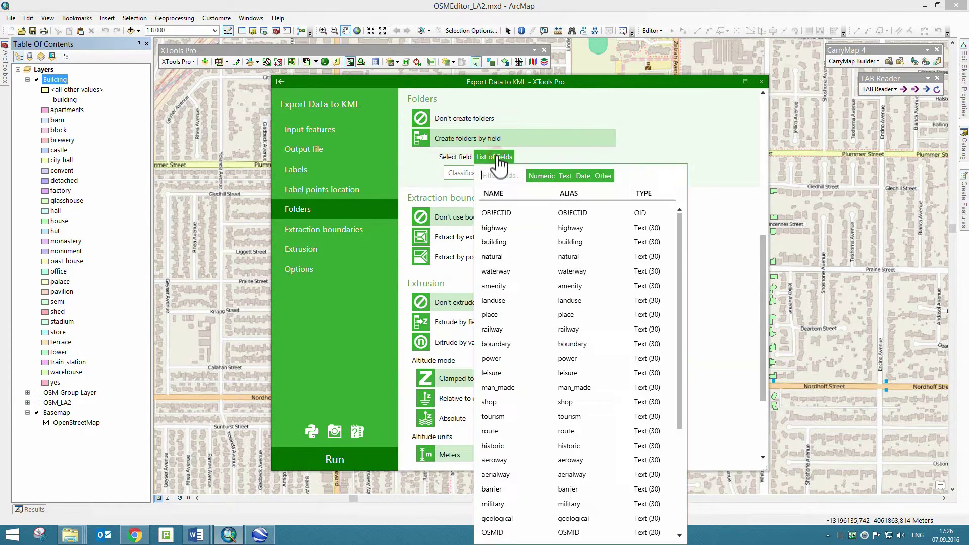
click(497, 242)
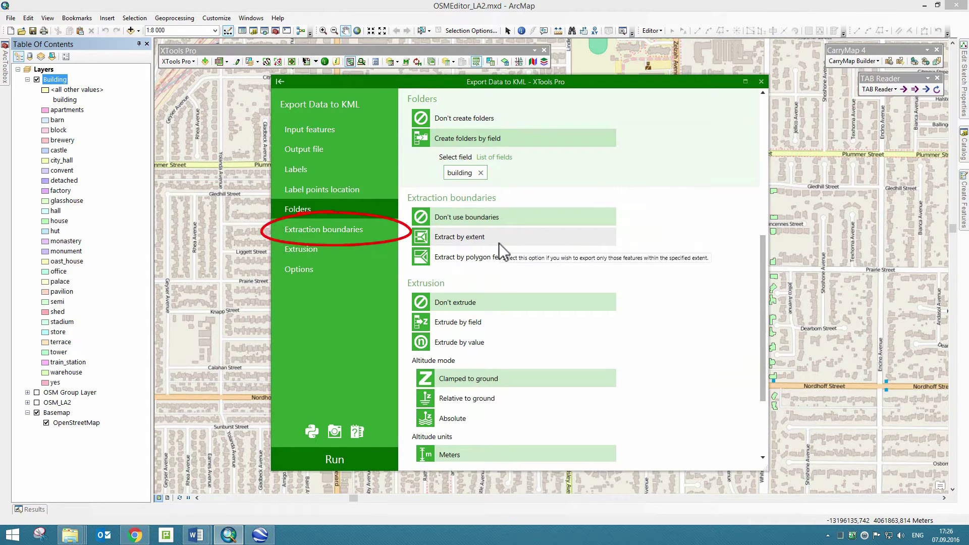
click(365, 225)
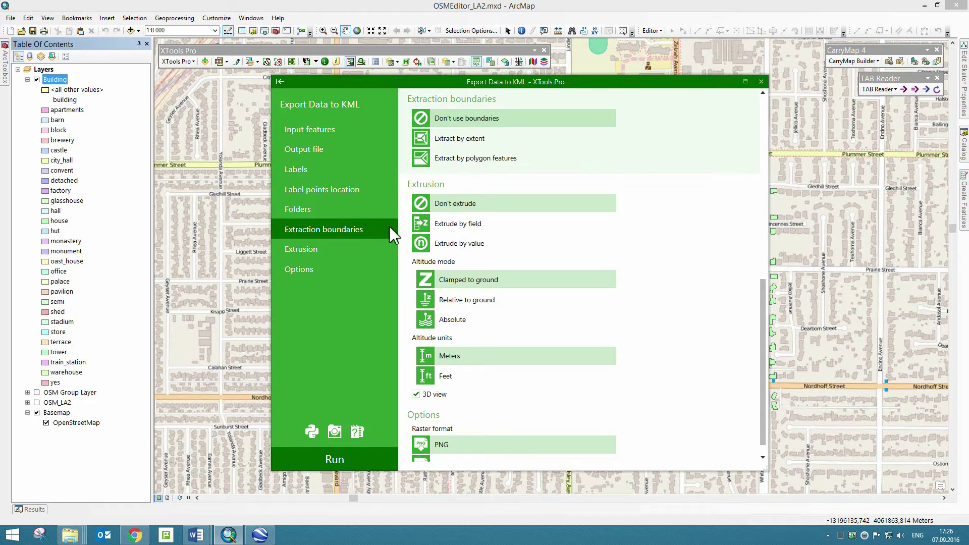
- Extrude the buildings by the Height field, relative to ground, measured in feet
click(451, 225)
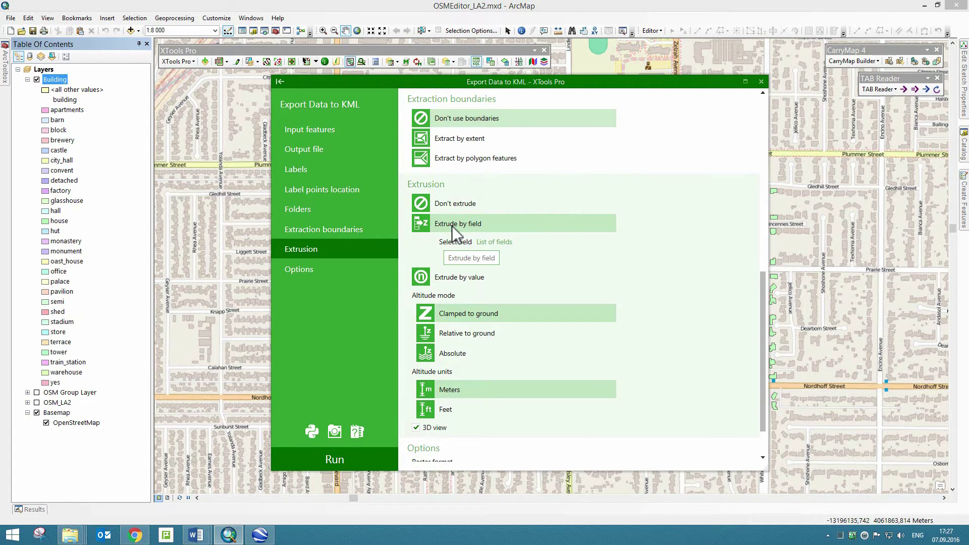
click(486, 241)
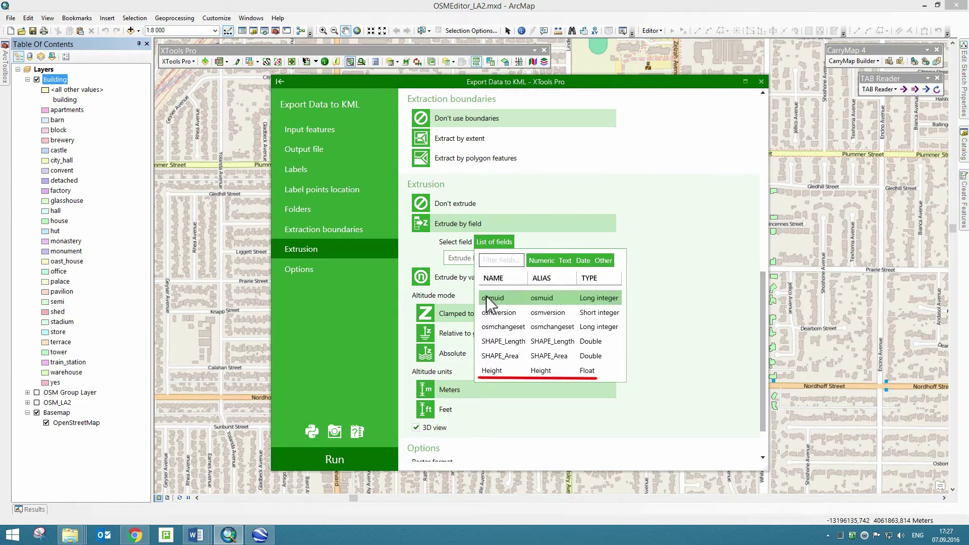
click(488, 371)
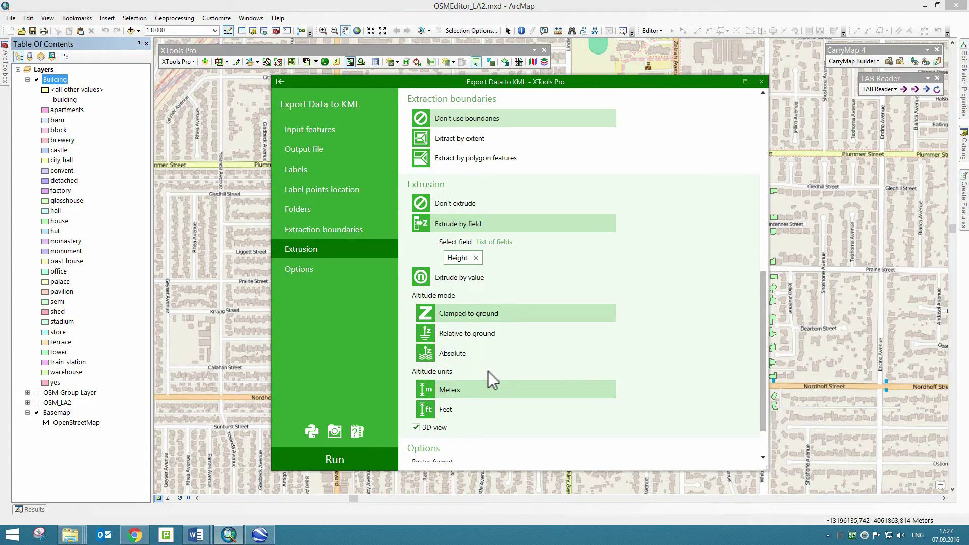
click(464, 333)
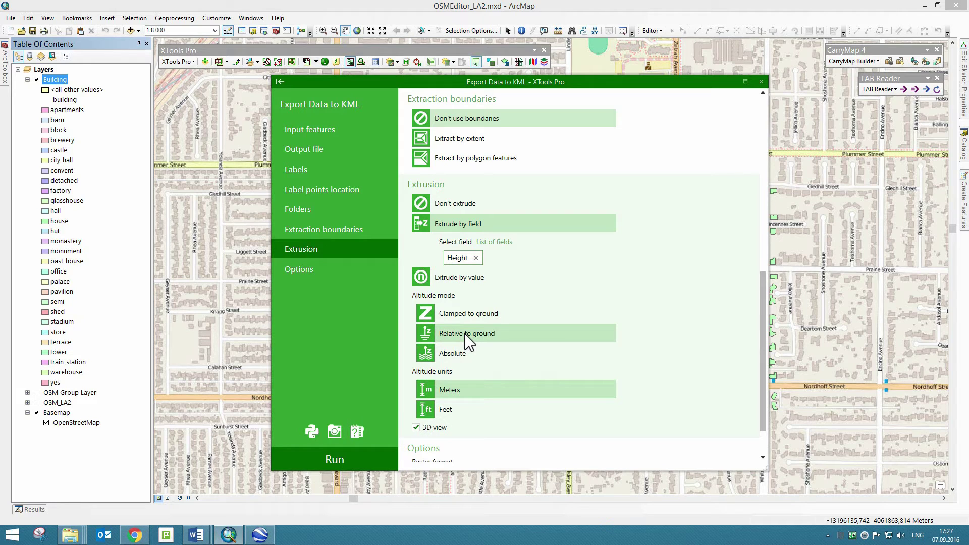
click(462, 407)
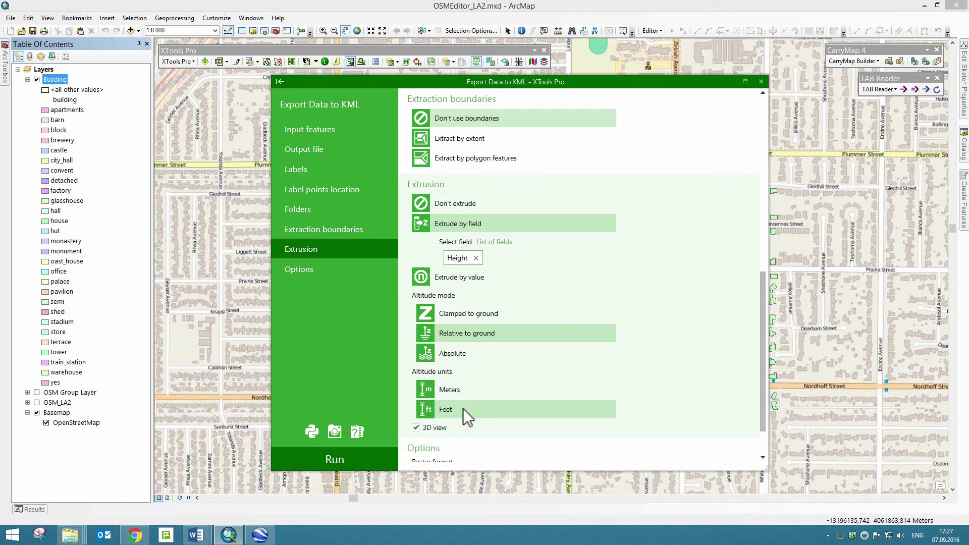
- Run the KML export and dismiss the completion notice
click(364, 273)
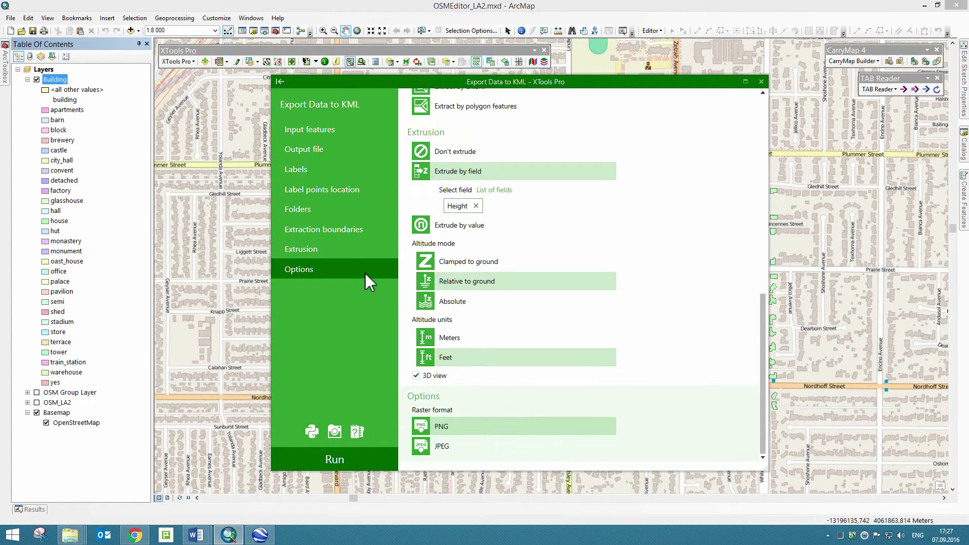
click(360, 456)
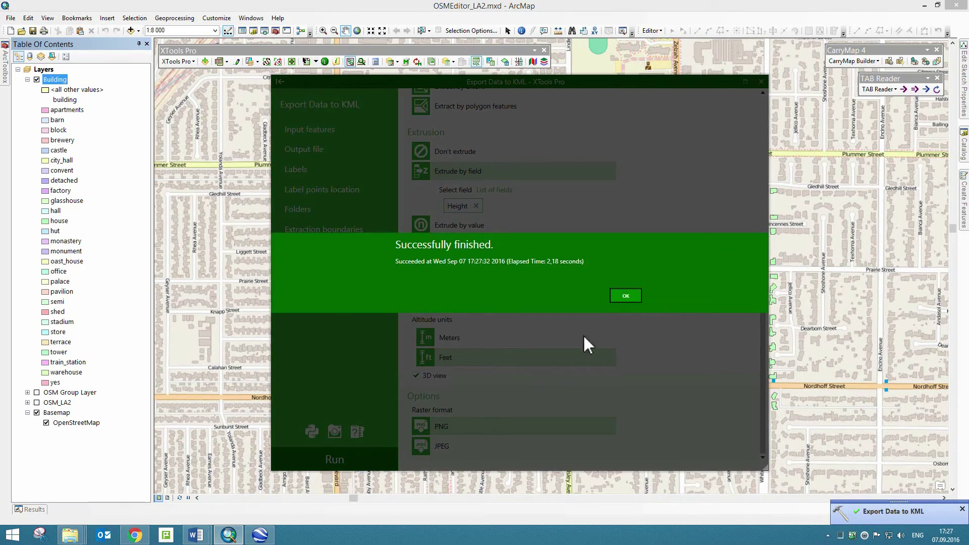
click(626, 296)
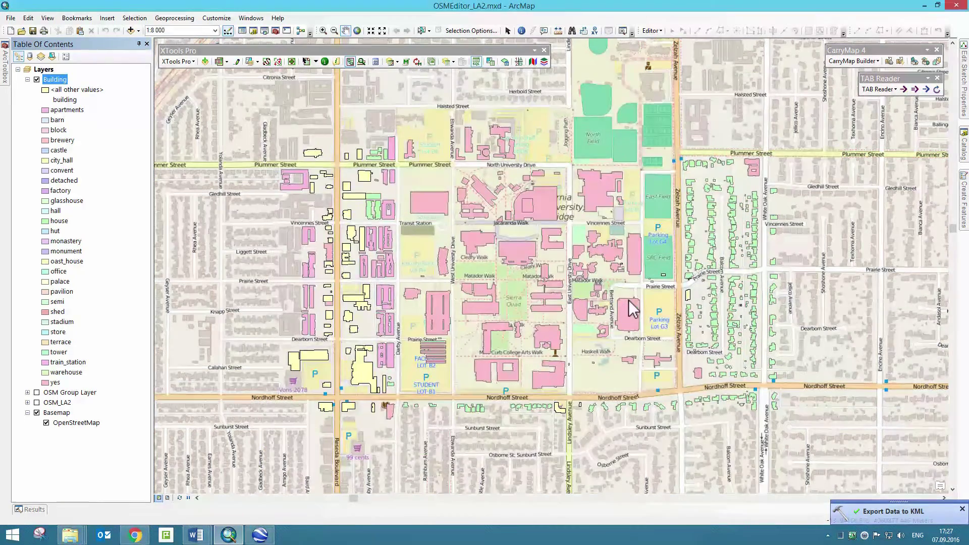
click(260, 535)
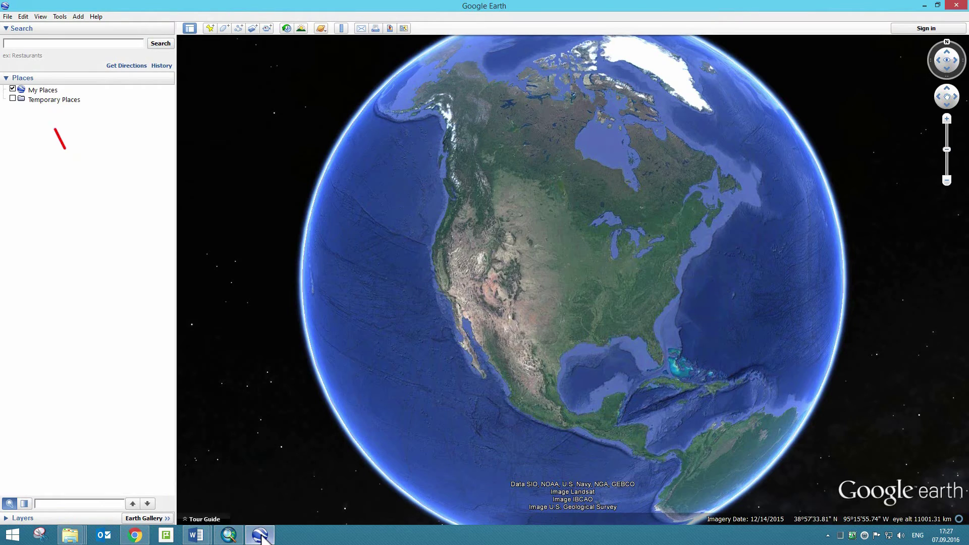
- Open Building_ExportDataToKML.kml from the Import&Export folder in Google Earth
click(8, 16)
click(27, 28)
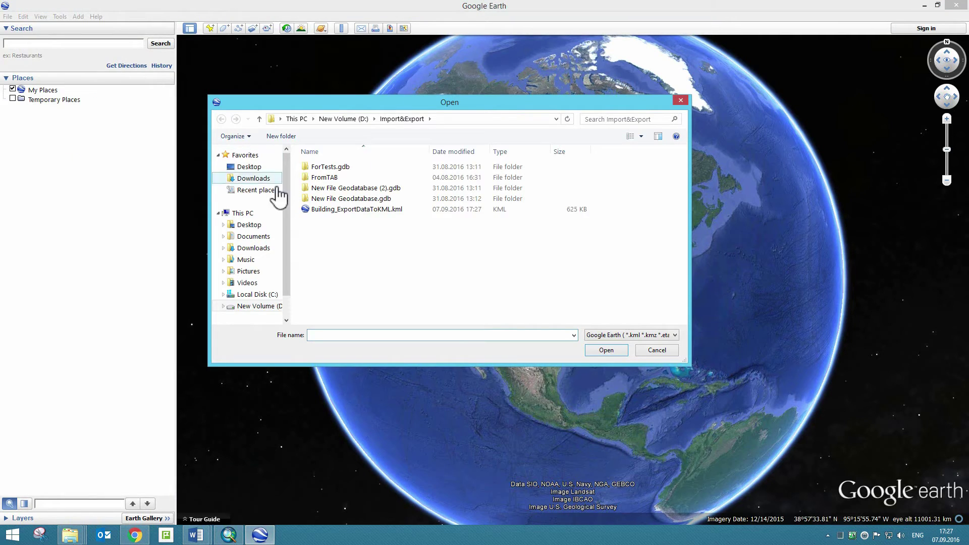
click(313, 209)
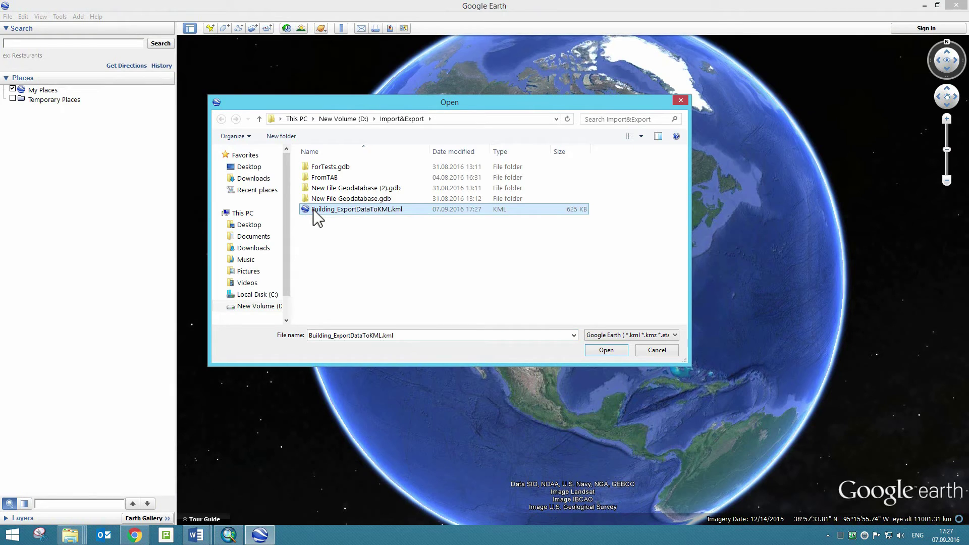
click(606, 350)
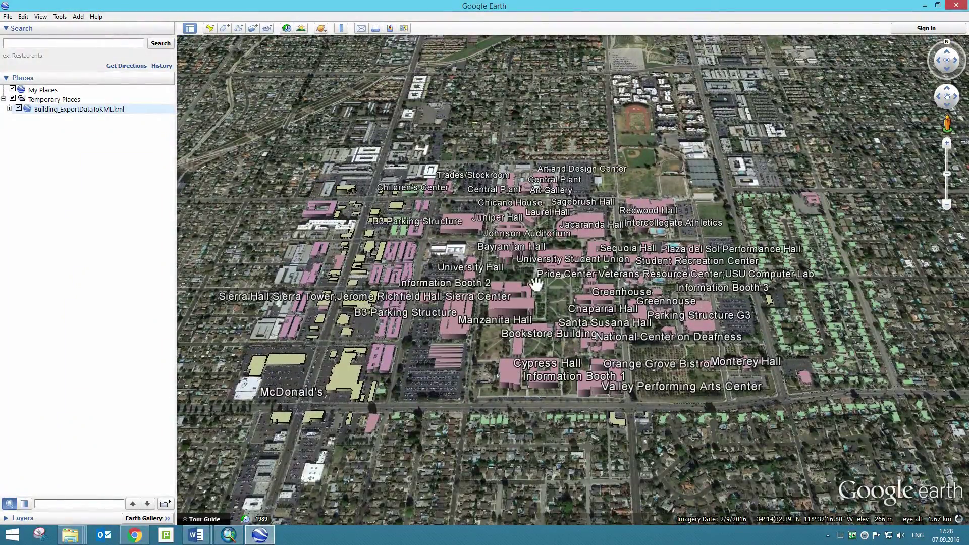
- Tilt over the 3D campus and check the Height values of Sierra Hall and Parking Structure G3
drag(520, 266, 321, 349)
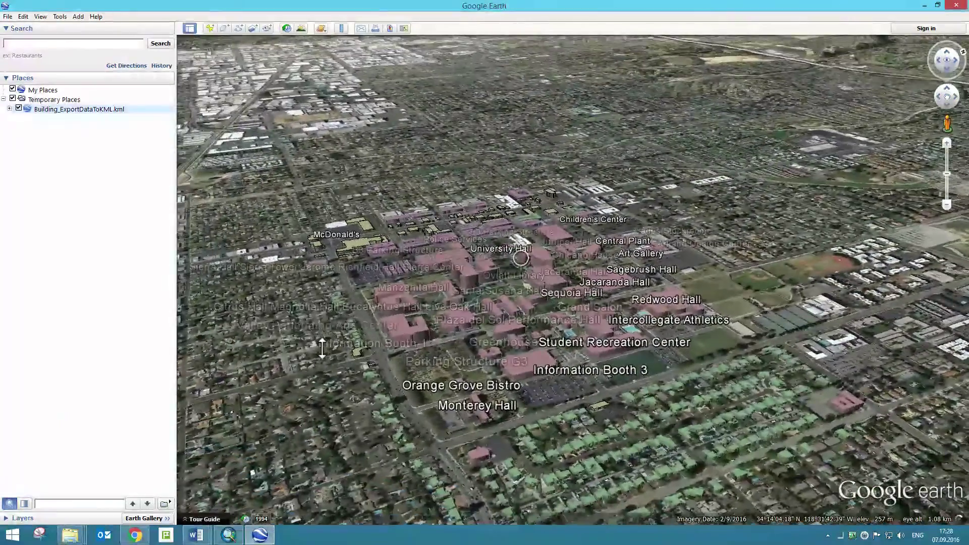
scroll(495, 292, down, 3)
scroll(494, 292, up, 4)
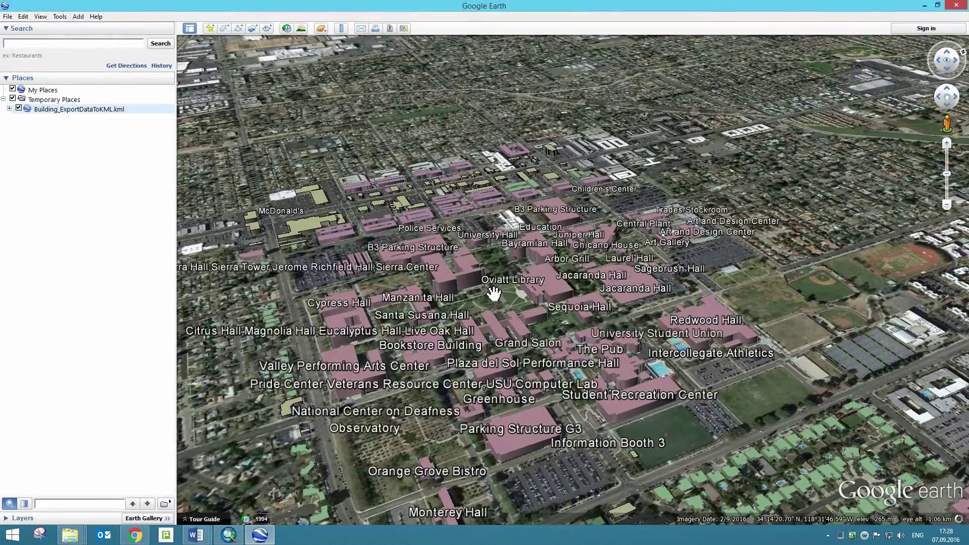
click(447, 280)
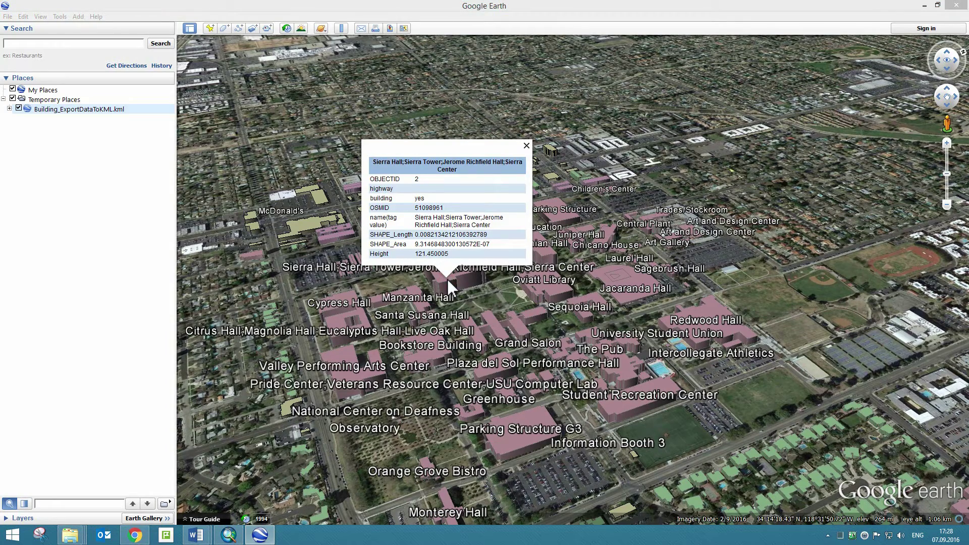
click(531, 417)
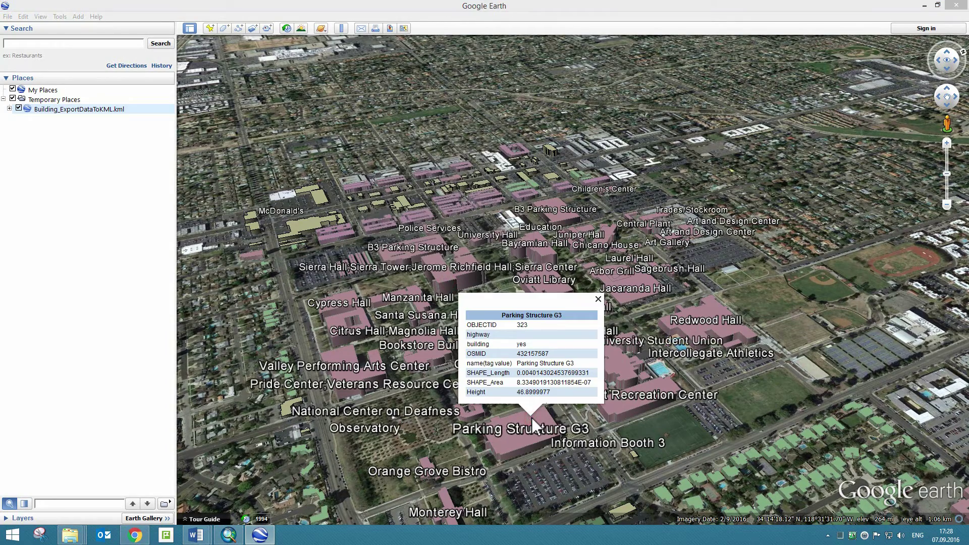
click(598, 299)
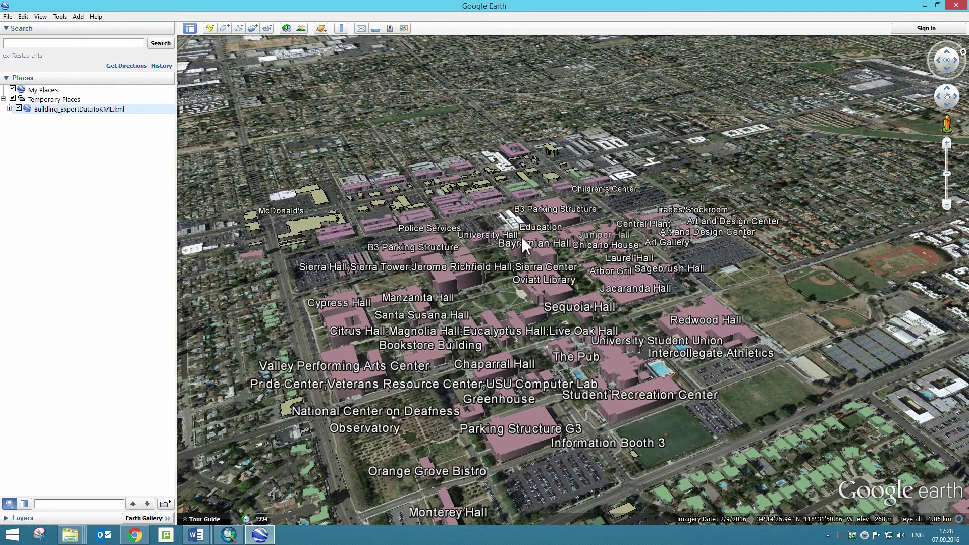